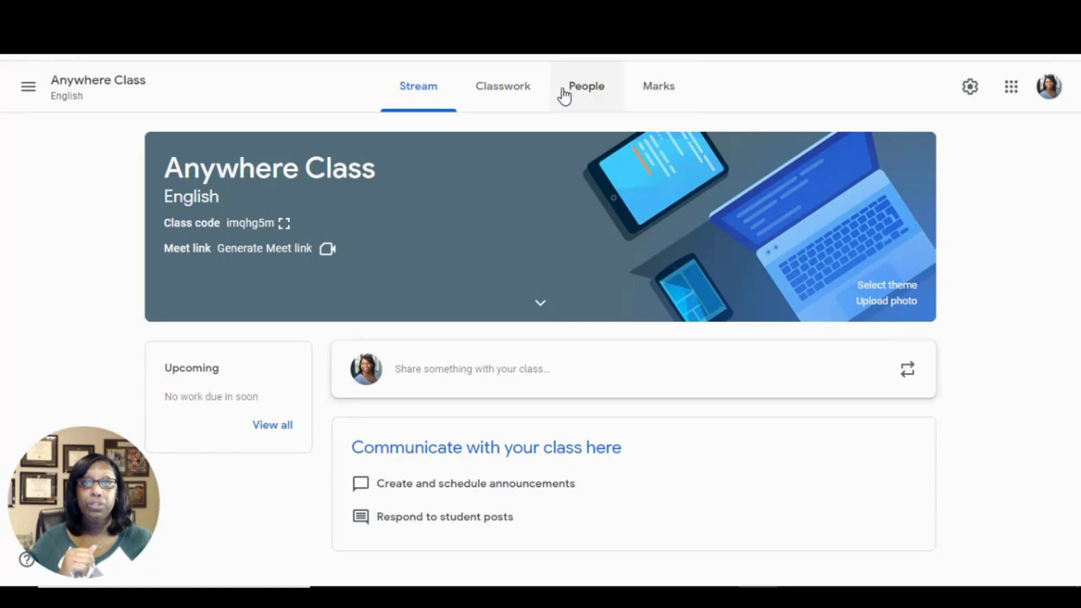
{"action": "left_click", "coordinate": [512, 92]}
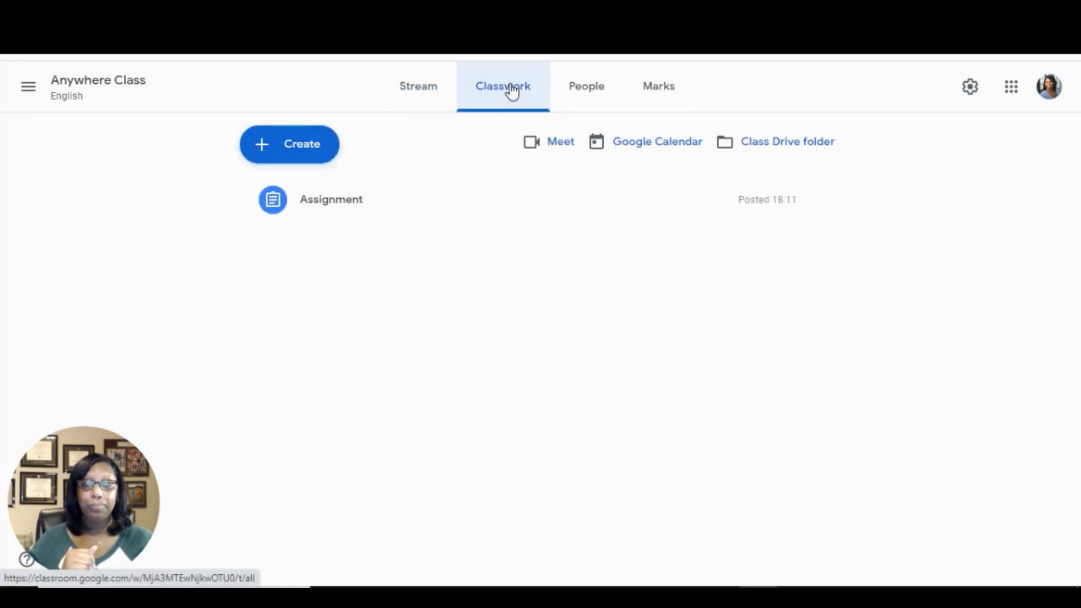
{"action": "left_click", "coordinate": [289, 160]}
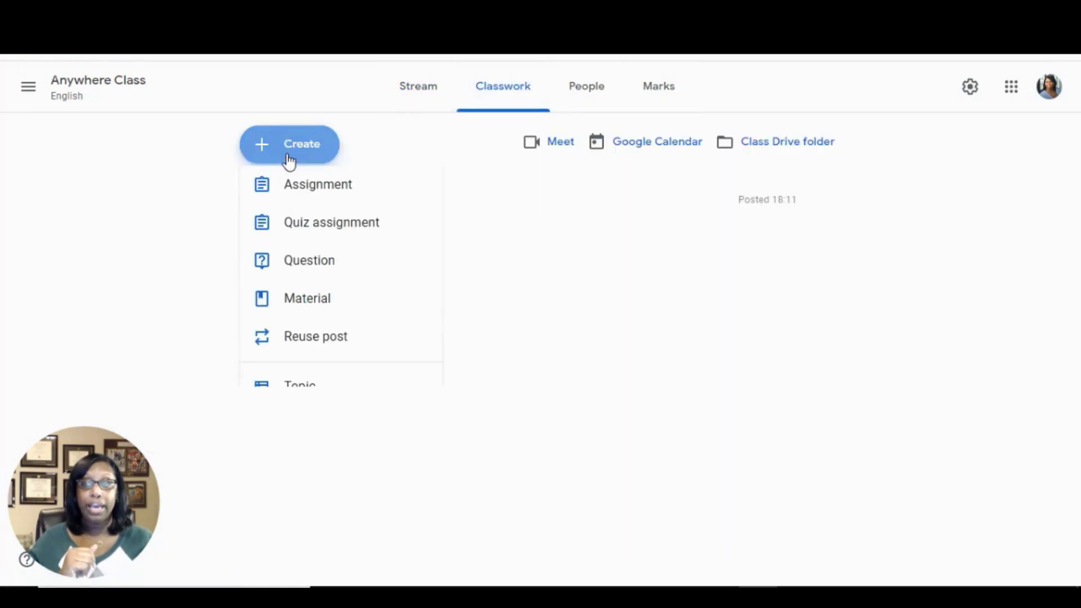
{"action": "left_click", "coordinate": [313, 201]}
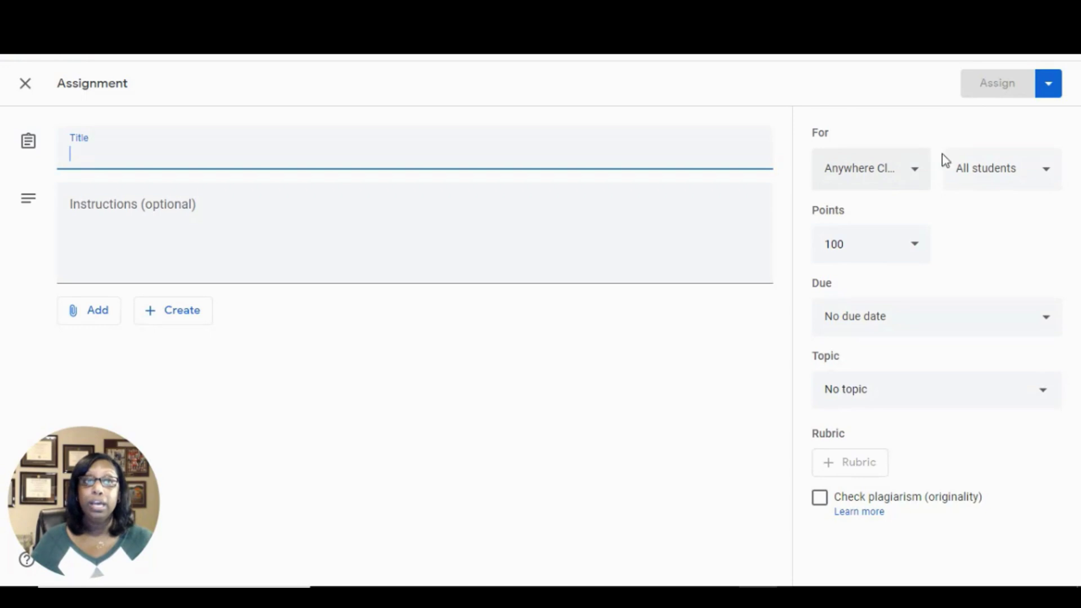
{"action": "left_click", "coordinate": [980, 180]}
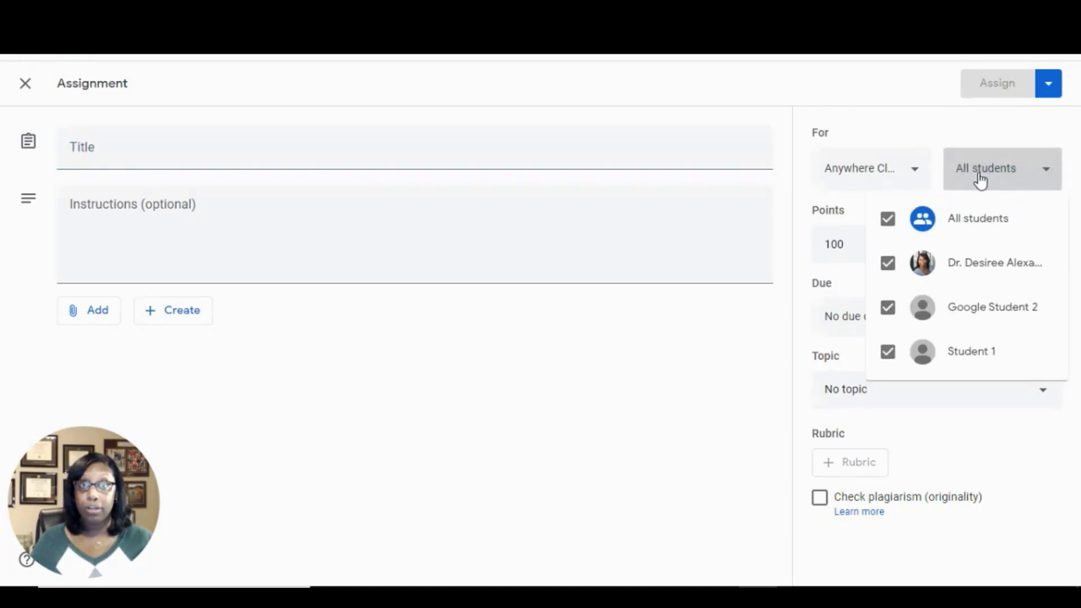
{"action": "left_click", "coordinate": [888, 221]}
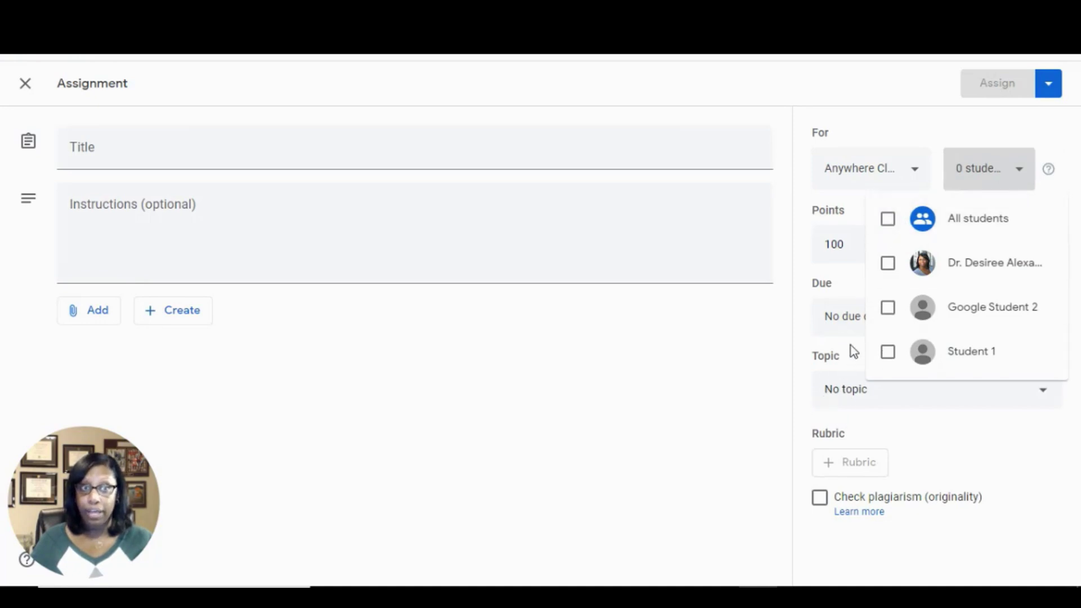
{"action": "left_click", "coordinate": [887, 264]}
{"action": "left_click", "coordinate": [889, 309]}
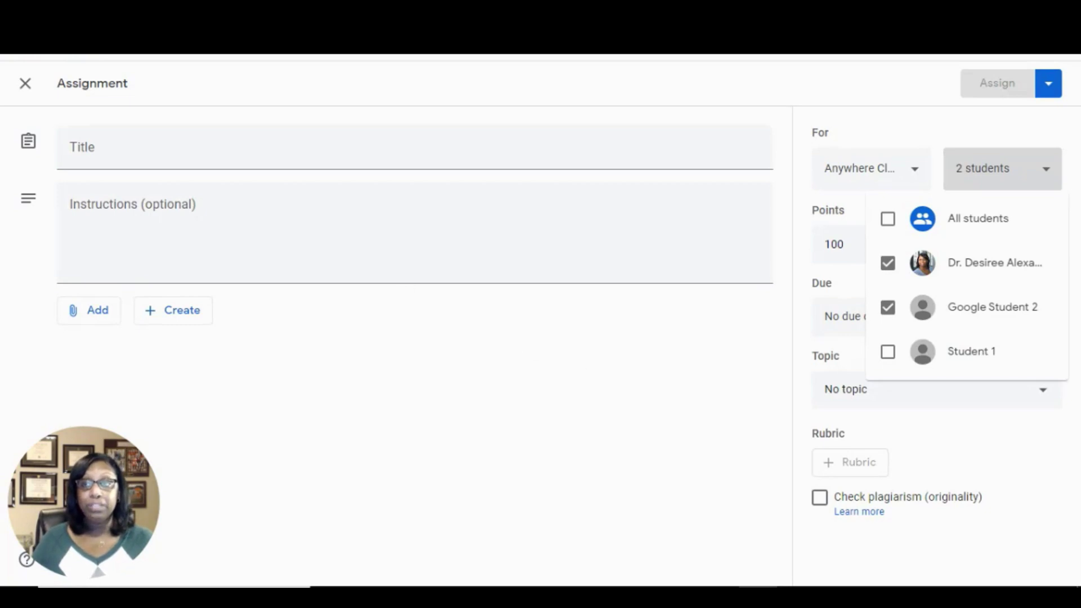
{"action": "left_click", "coordinate": [21, 76]}
Discard the new assignment, then look over the Create menu and dismiss it
{"action": "left_click", "coordinate": [25, 87]}
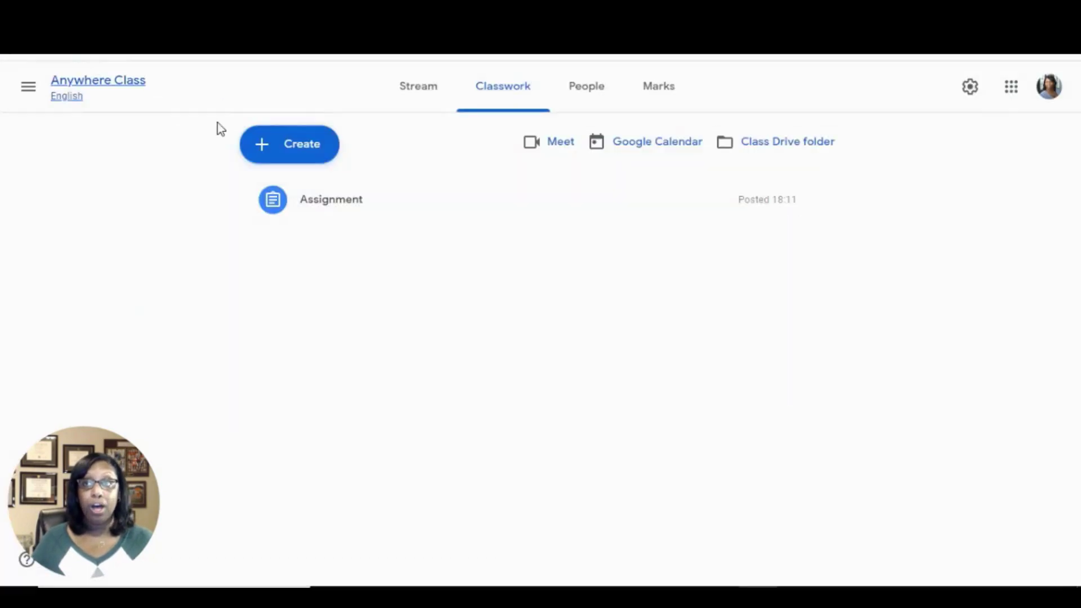
{"action": "left_click", "coordinate": [273, 142]}
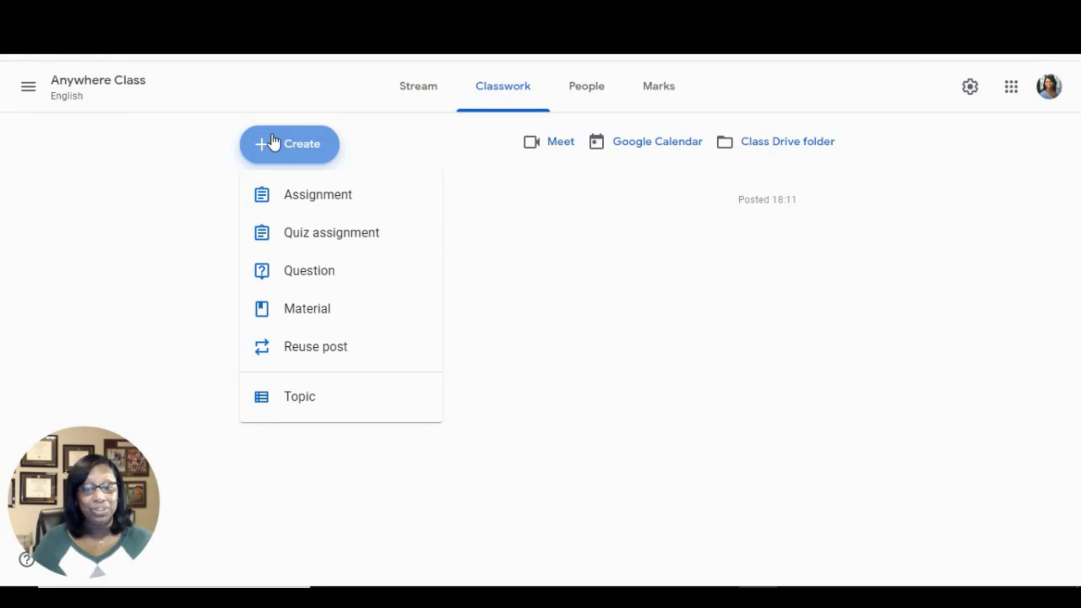
{"action": "key", "text": "Escape"}
Go to the Classes home page and open the Master Class
{"action": "left_click", "coordinate": [30, 90]}
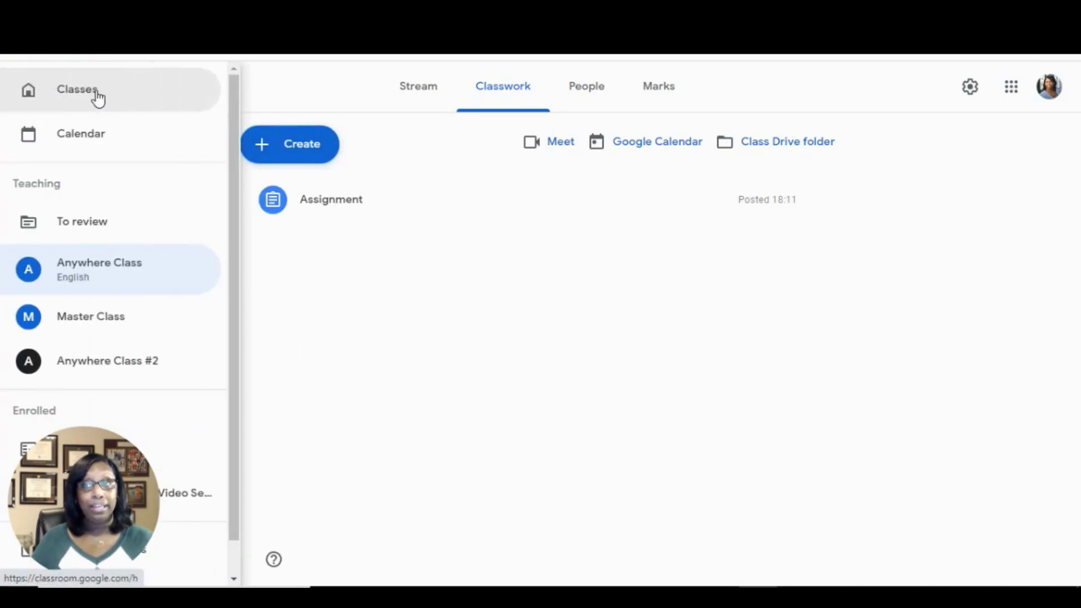
{"action": "left_click", "coordinate": [97, 96]}
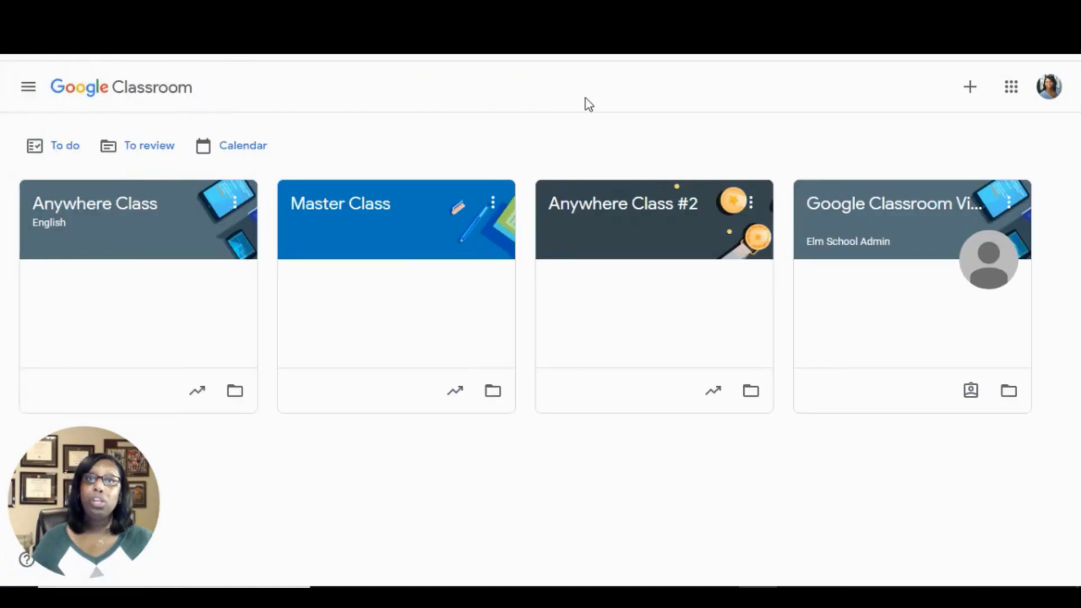
{"action": "left_click", "coordinate": [971, 89]}
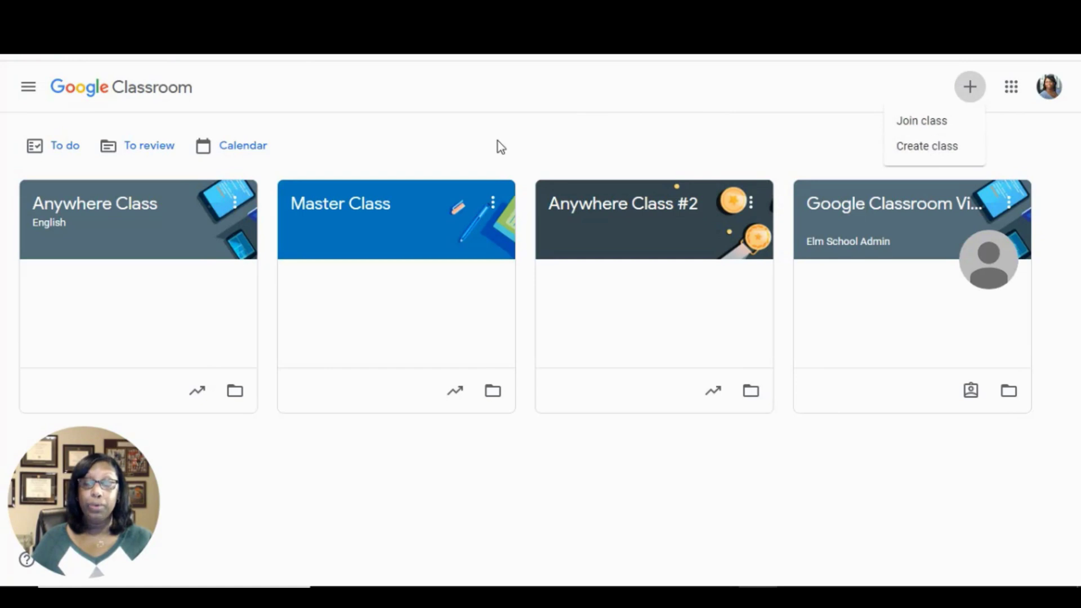
{"action": "left_click", "coordinate": [367, 203]}
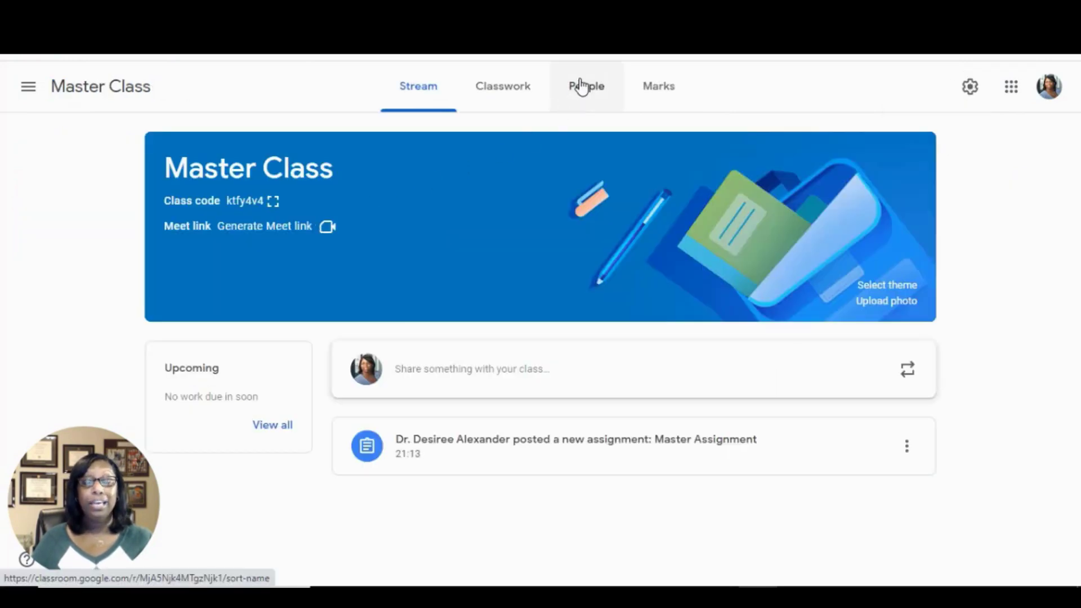
View the Master Class People list, starting and cancelling a teacher invitation
{"action": "left_click", "coordinate": [581, 86]}
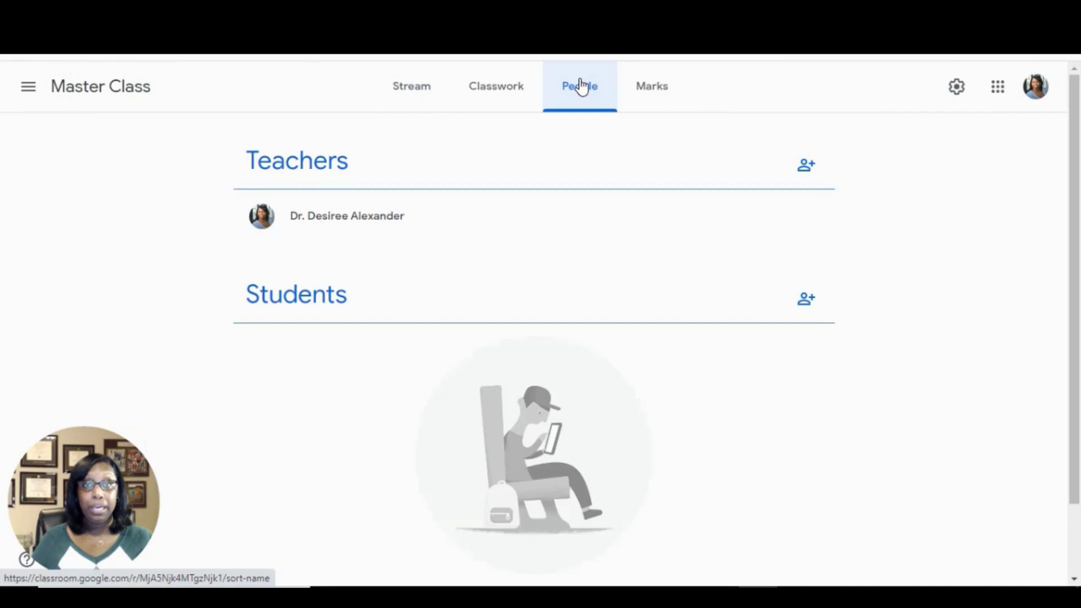
{"action": "left_click", "coordinate": [805, 168]}
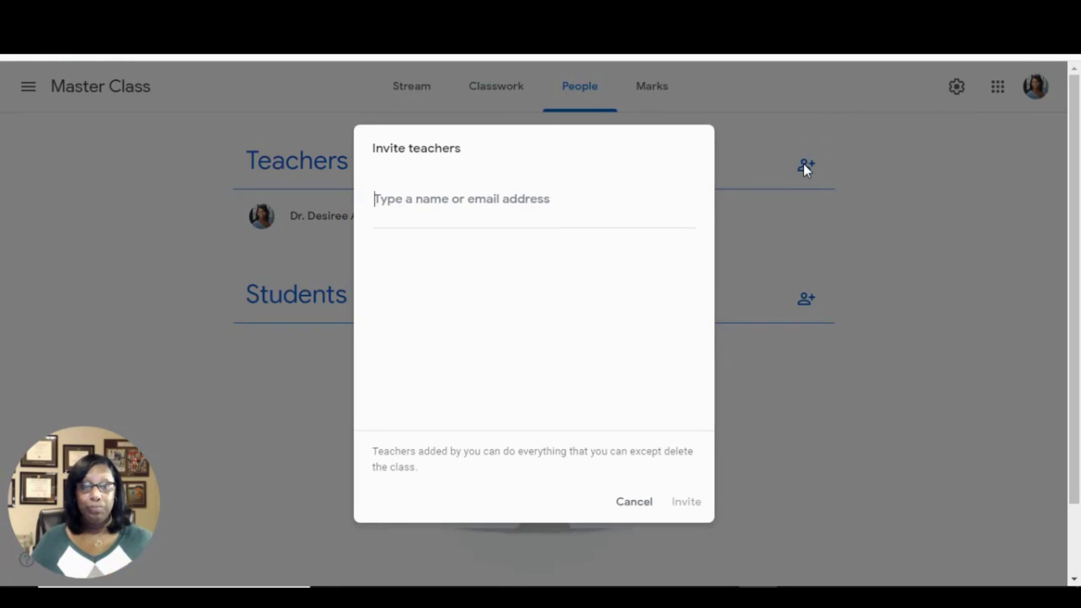
{"action": "left_click", "coordinate": [635, 502]}
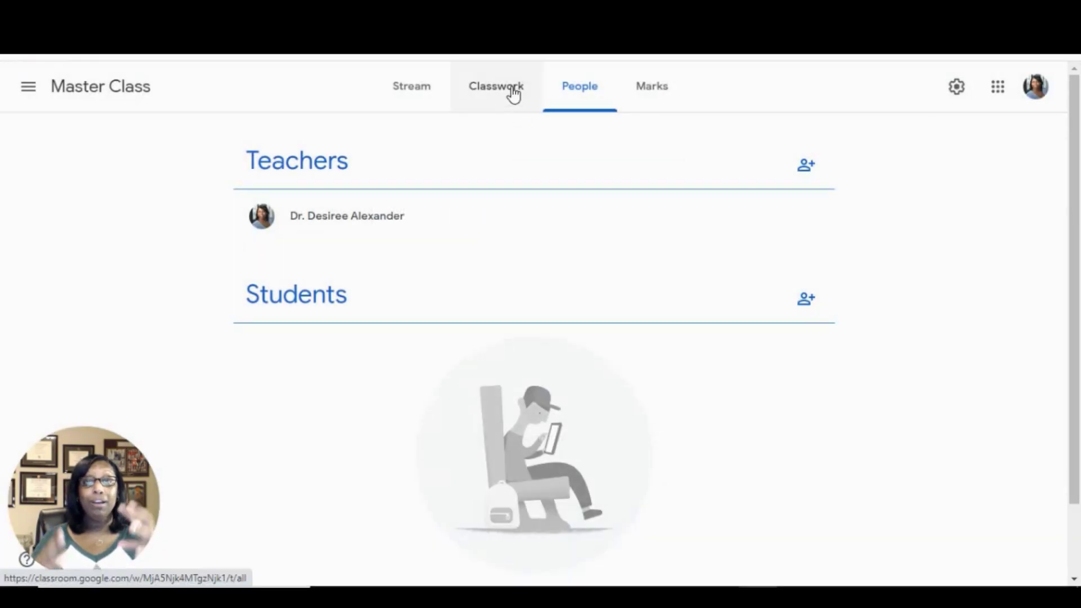
Switch from Master Class to the Classwork page of Anywhere Class #2
{"action": "left_click", "coordinate": [513, 93]}
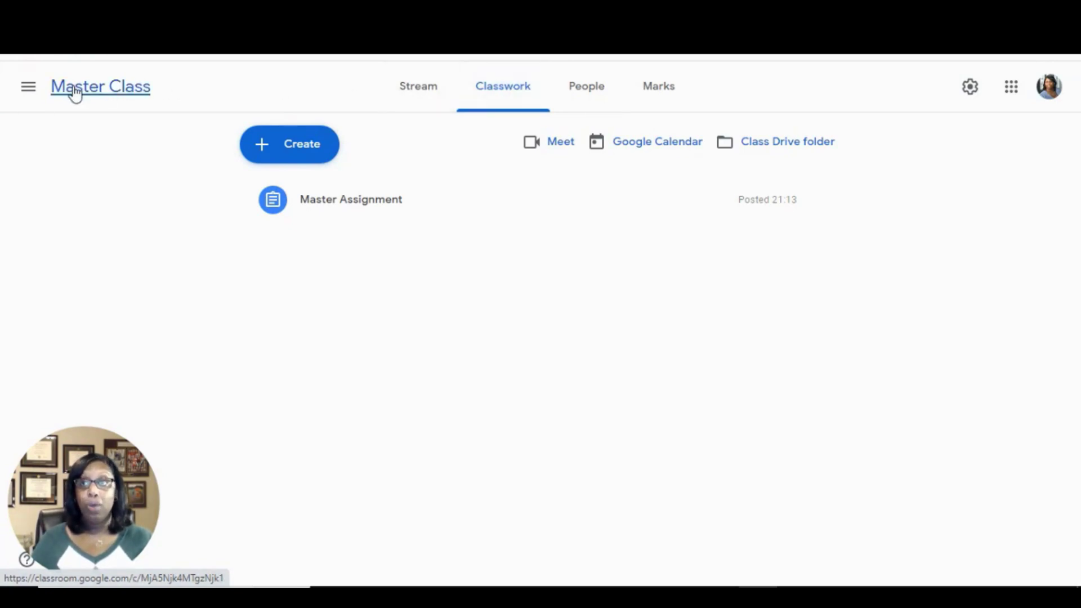
{"action": "left_click", "coordinate": [30, 91]}
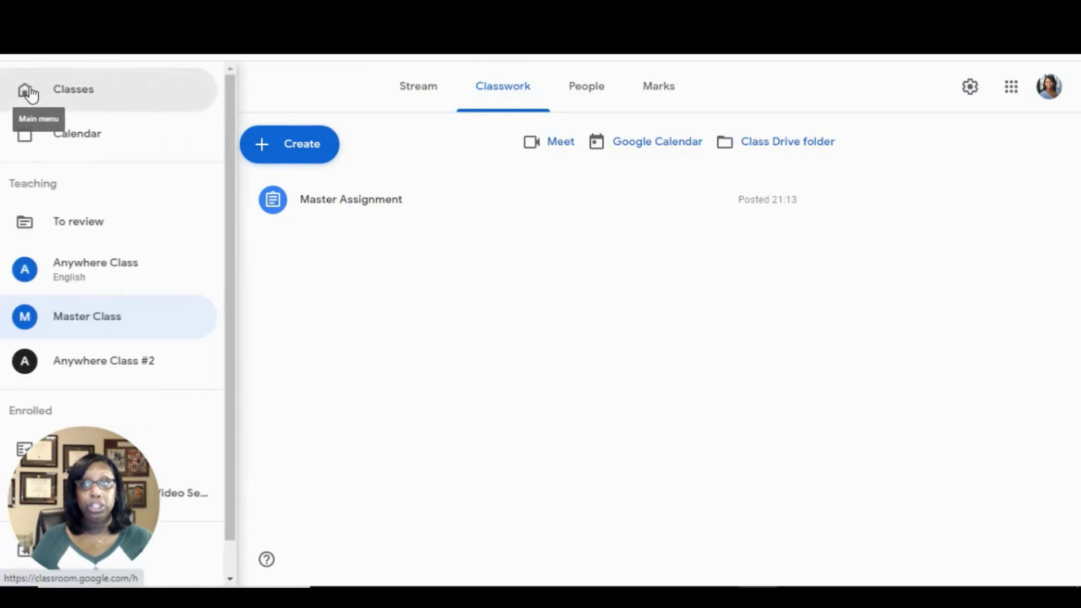
{"action": "left_click", "coordinate": [62, 94]}
{"action": "left_click", "coordinate": [625, 206]}
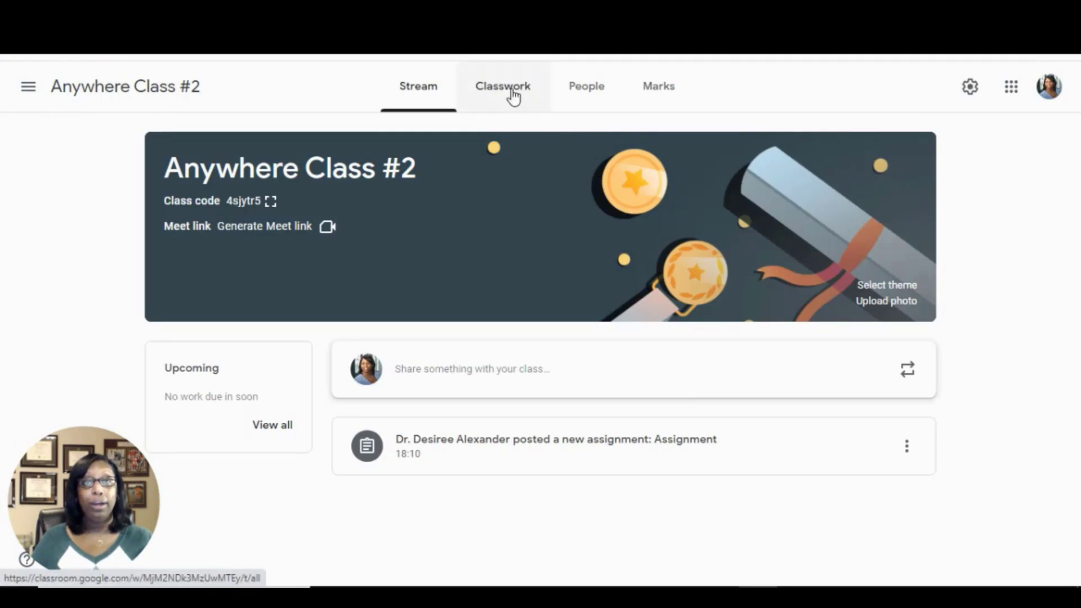
{"action": "left_click", "coordinate": [514, 96]}
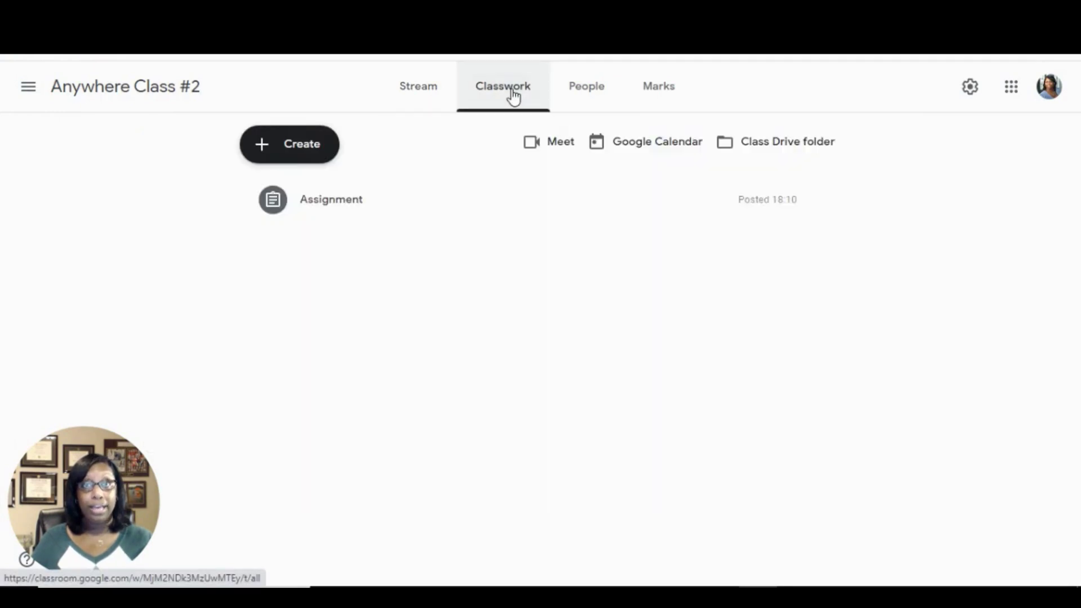
Start reusing a post, picking Master Class and its Master Assignment
{"action": "left_click", "coordinate": [291, 147]}
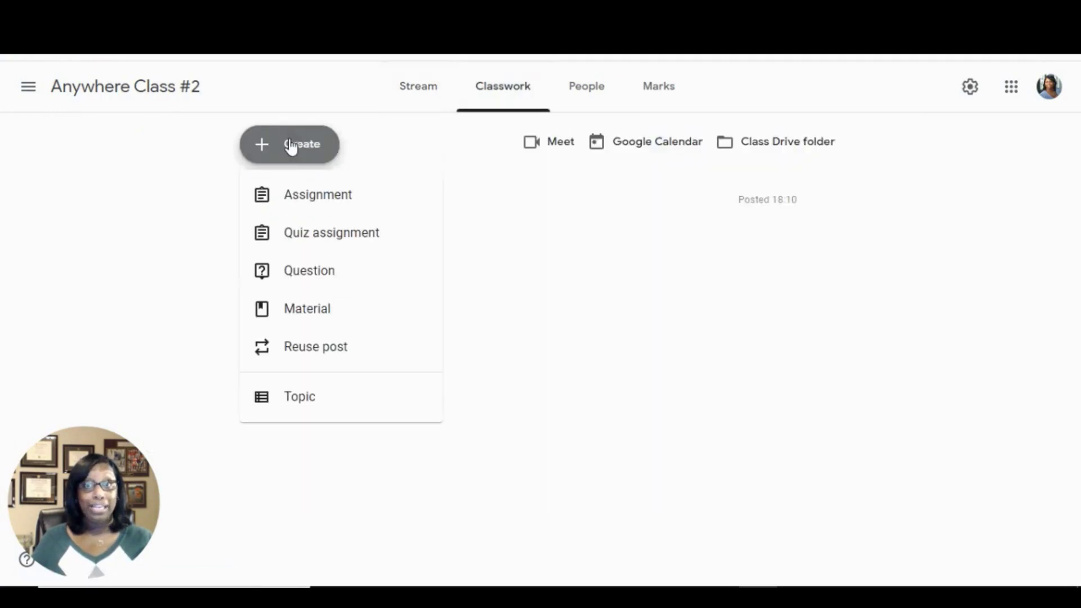
{"action": "left_click", "coordinate": [320, 352]}
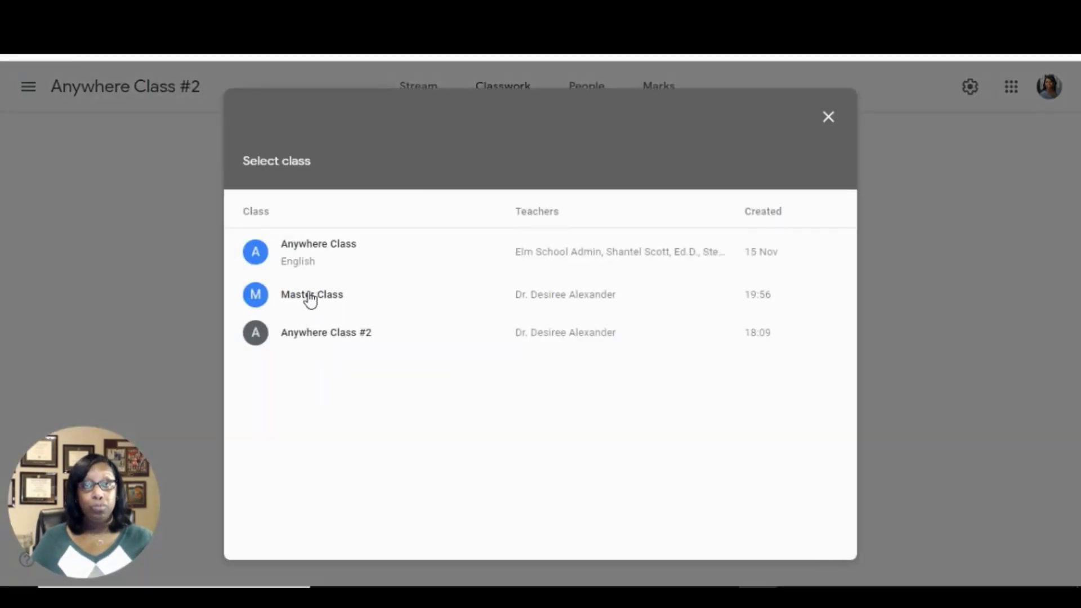
{"action": "left_click", "coordinate": [310, 299]}
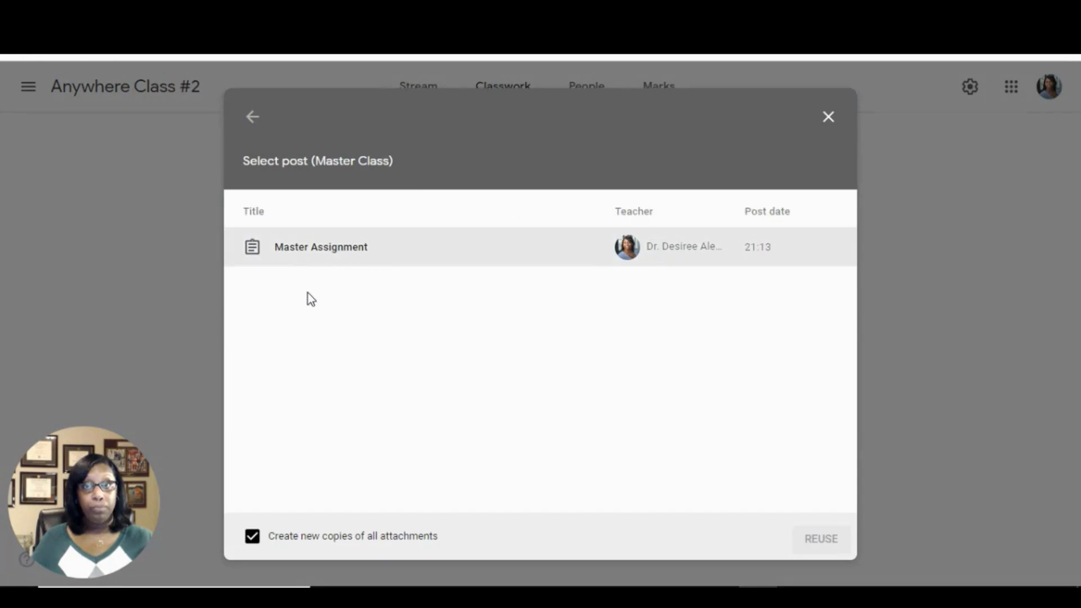
{"action": "left_click", "coordinate": [309, 258]}
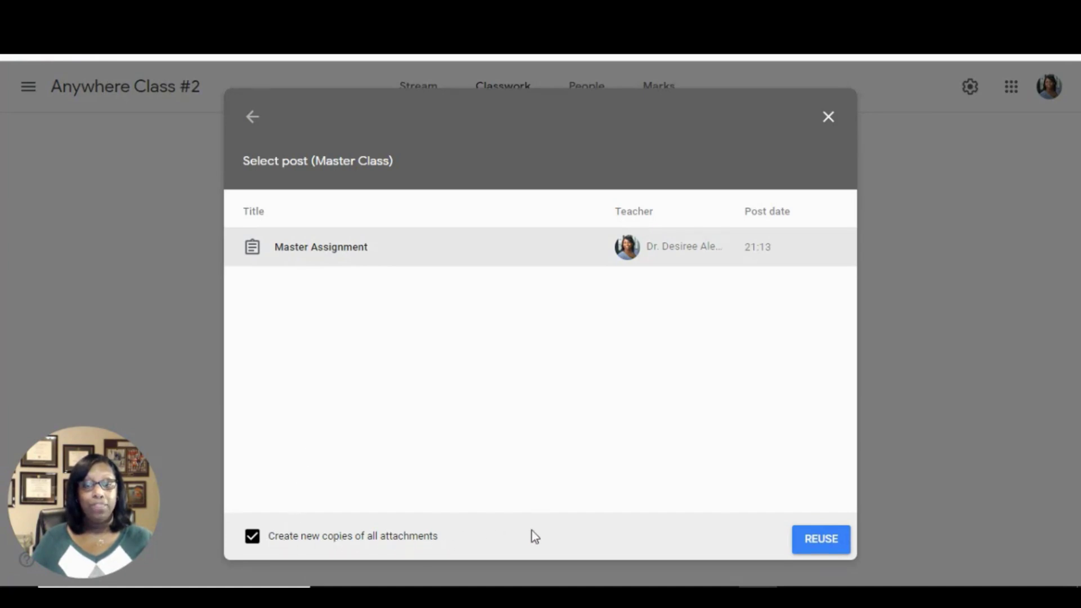
Confirm reusing Master Assignment, then close the form so it stays a draft
{"action": "left_click", "coordinate": [819, 536]}
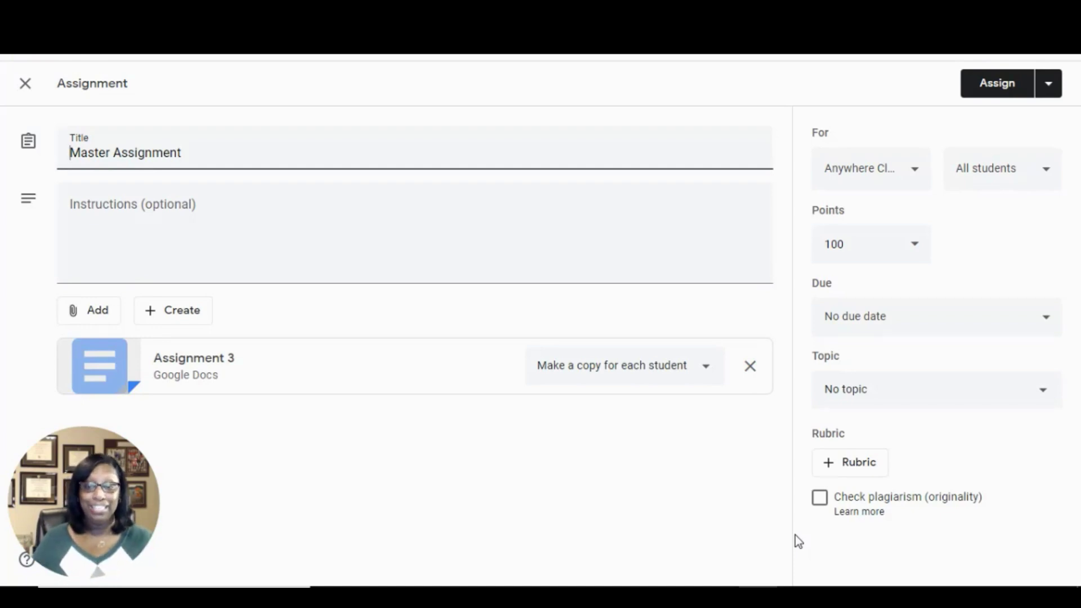
{"action": "left_click", "coordinate": [25, 85]}
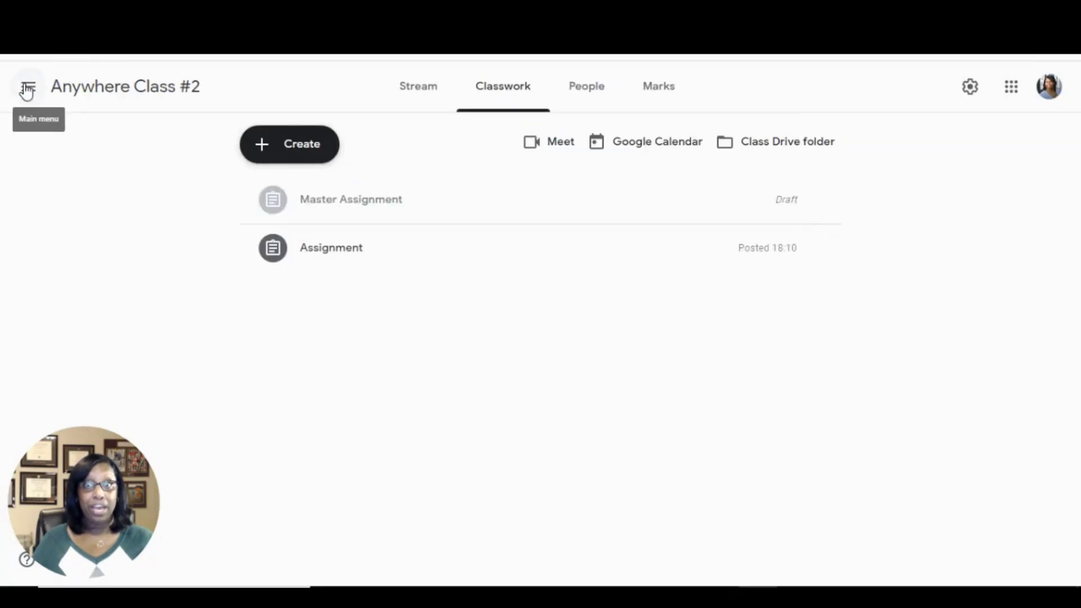
Edit the posted Assignment to attach the Assignment 3 Doc from Drive and open its sharing options
{"action": "left_click", "coordinate": [305, 254]}
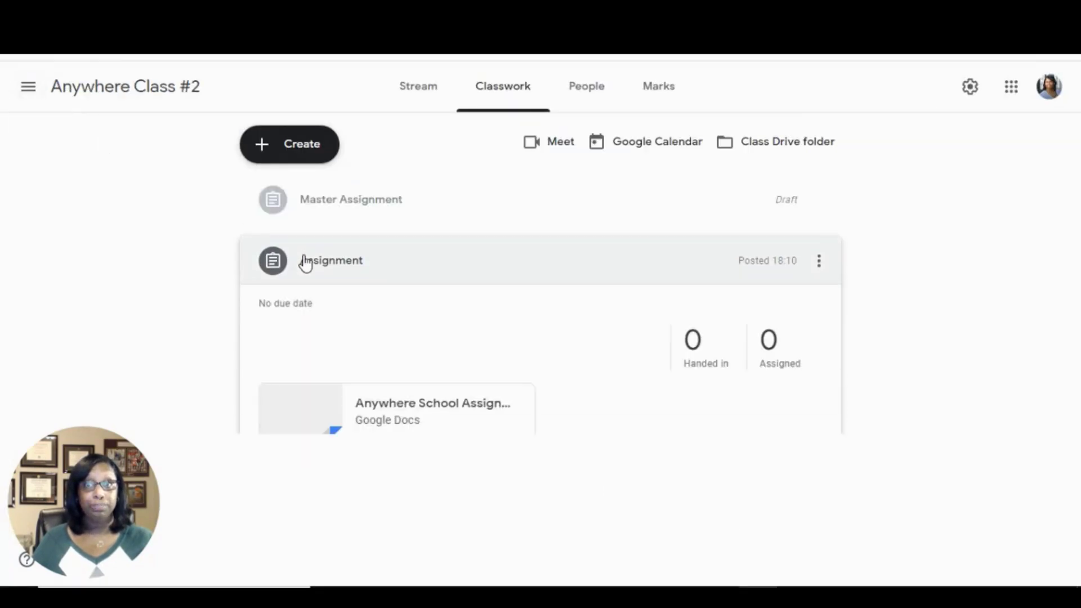
{"action": "left_click", "coordinate": [820, 265]}
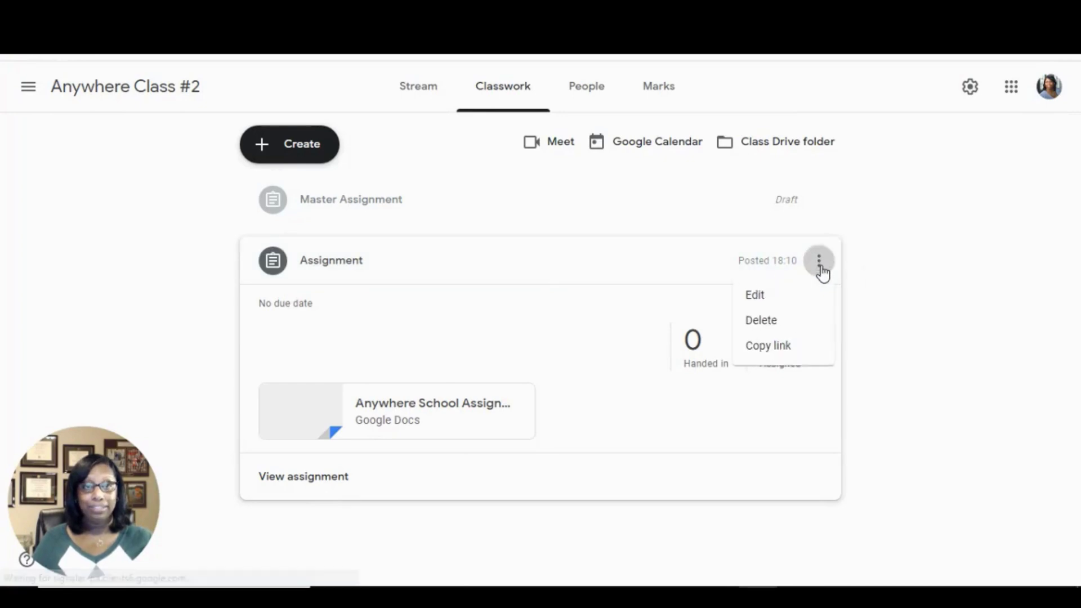
{"action": "left_click", "coordinate": [764, 301]}
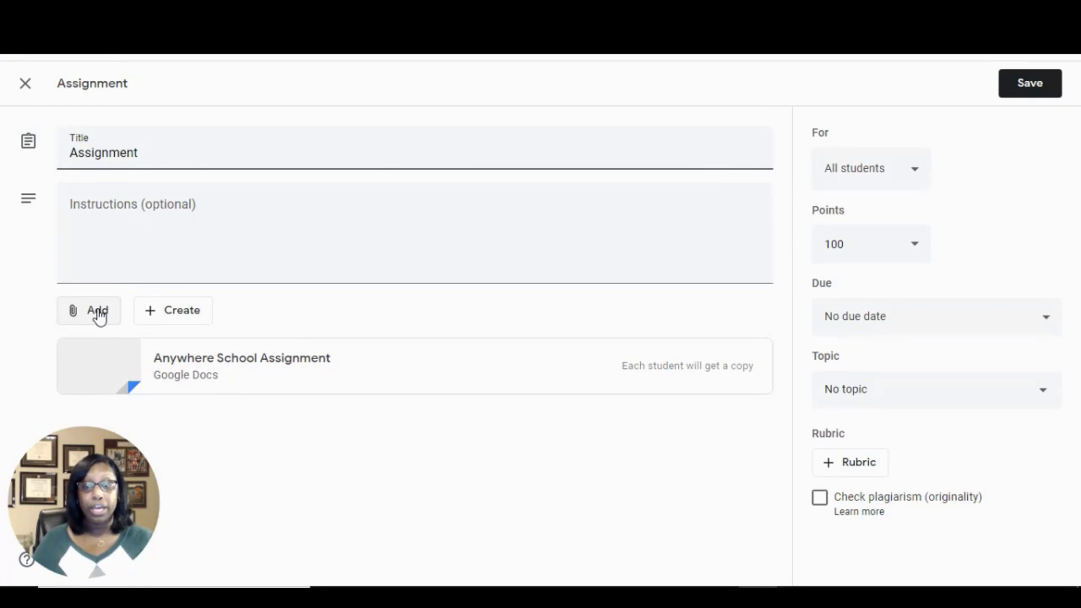
{"action": "left_click", "coordinate": [100, 316]}
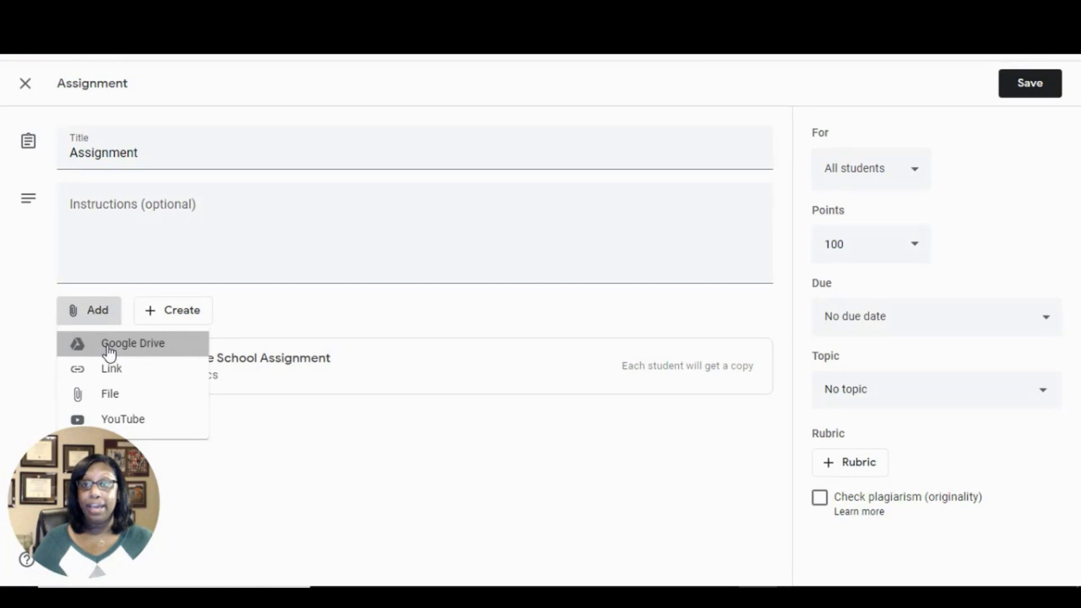
{"action": "left_click", "coordinate": [109, 352]}
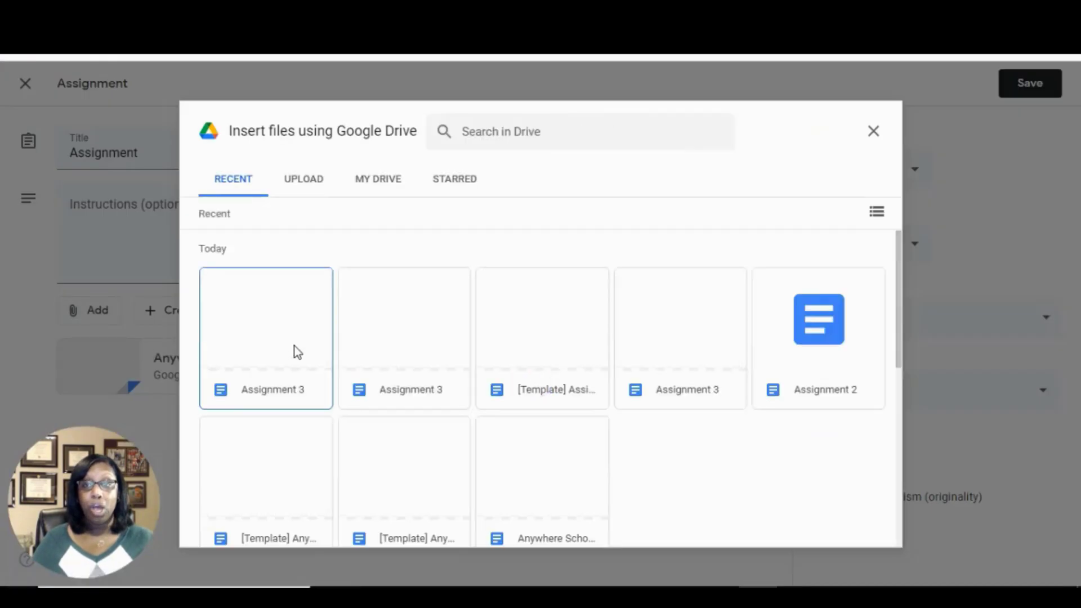
{"action": "double_click", "coordinate": [415, 345]}
{"action": "left_click", "coordinate": [641, 445]}
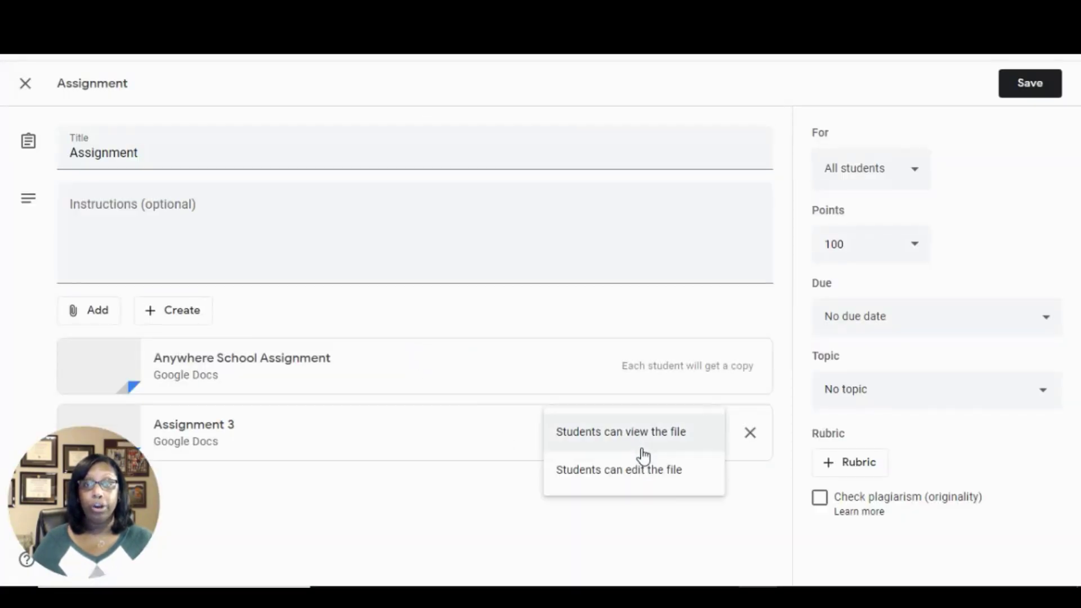